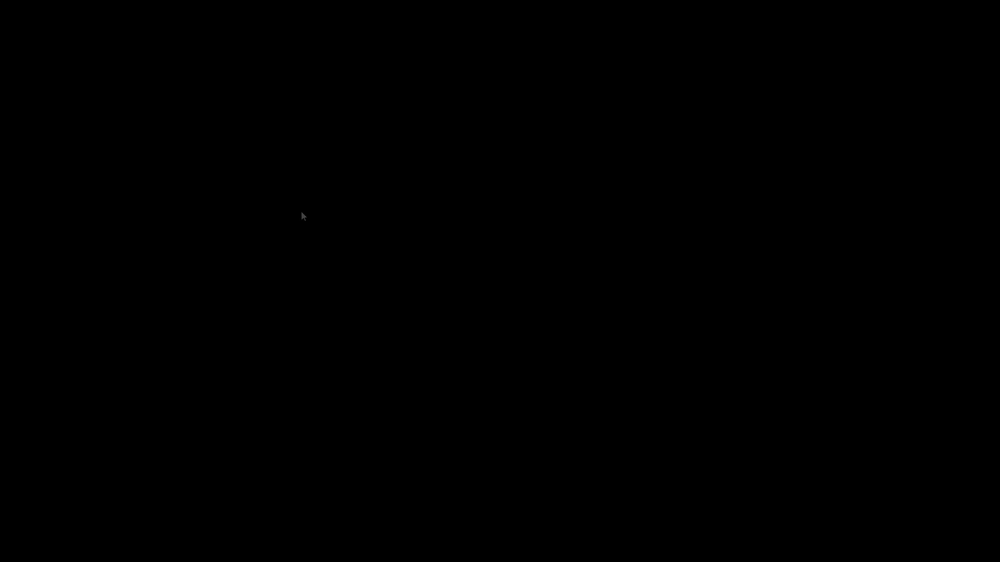
Boot the machine from the GRUB menu with the "Try or Install Ubuntu" entry.
key("Down")
key("Up")
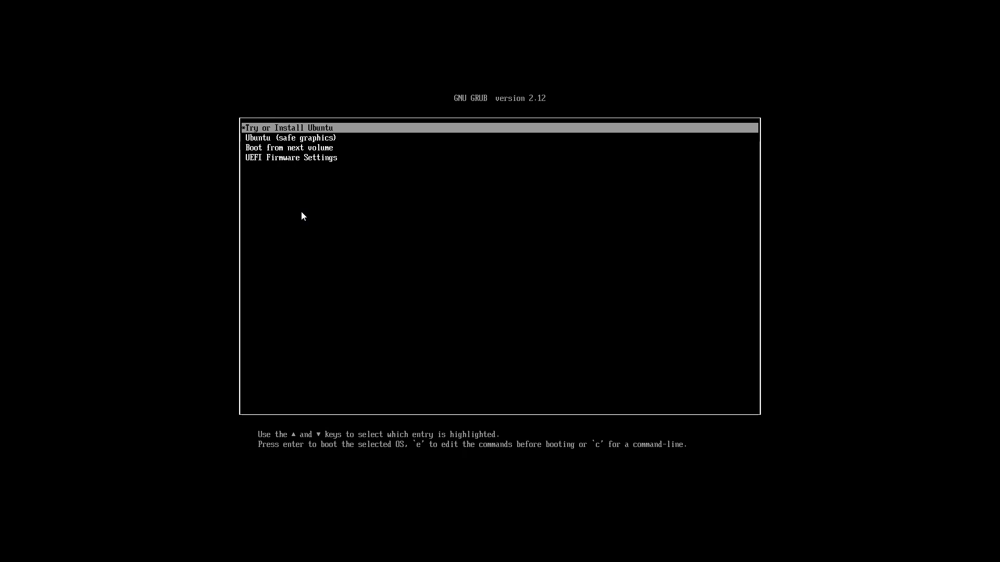
key("Down")
key("Up")
key("Down")
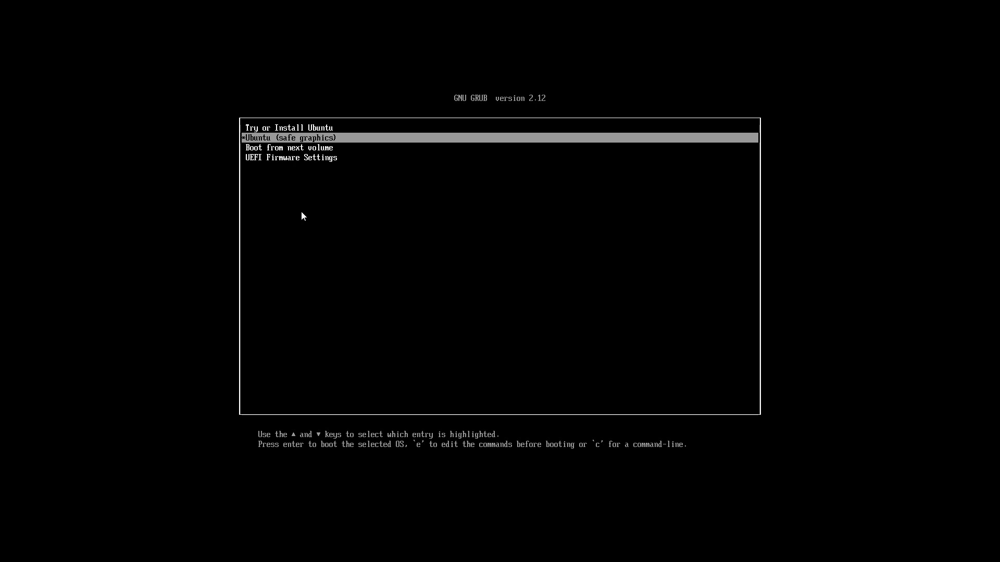
key("Up")
key("Return")
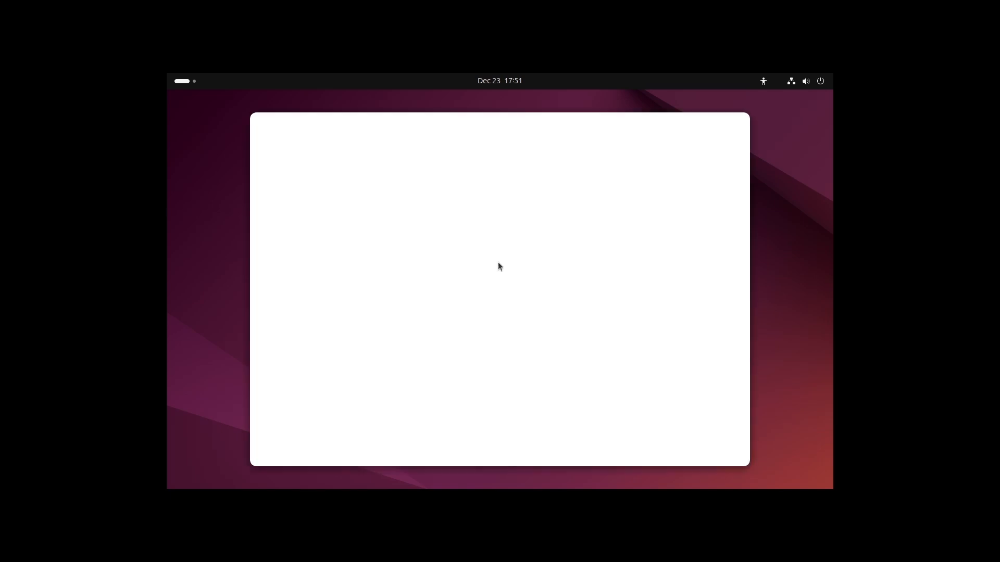
Set the display resolution to 1920 × 1080 (16:9), keep the change, and return to the installer window.
right_click(778, 267)
left_click(711, 308)
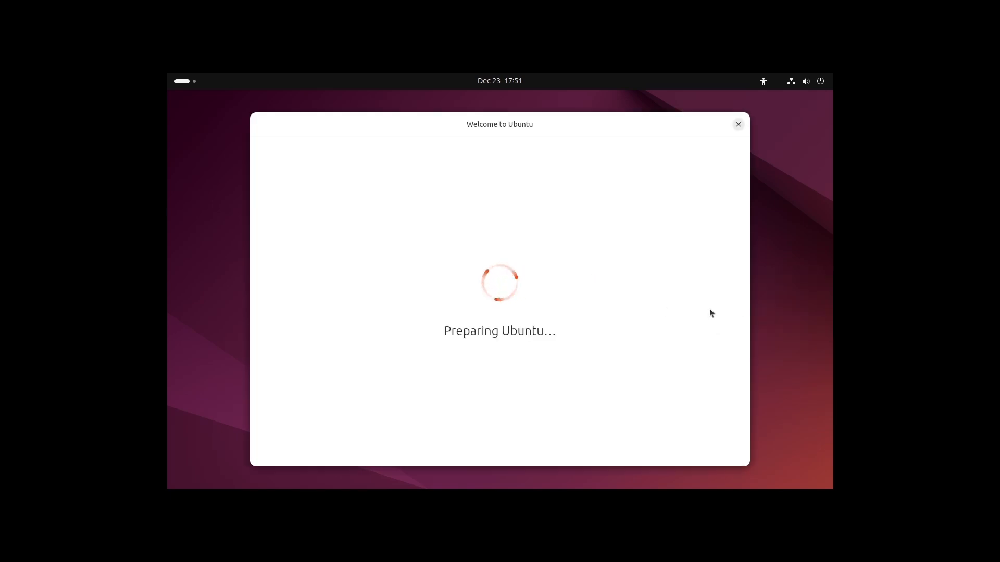
left_click(677, 190)
scroll(682, 258, "up", 5)
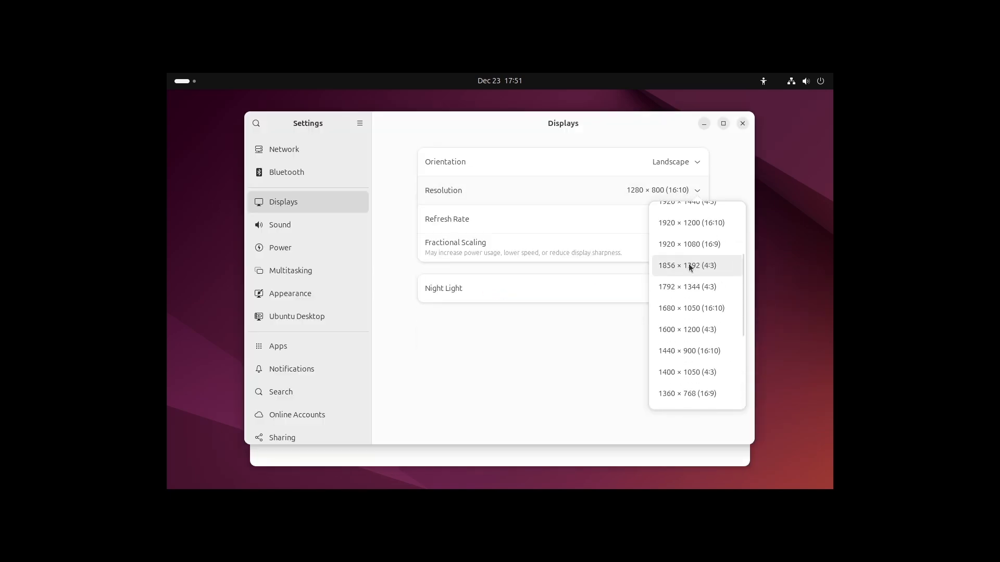
left_click(686, 263)
left_click(731, 124)
left_click(545, 313)
left_click(741, 116)
left_click_drag(618, 143, 614, 112)
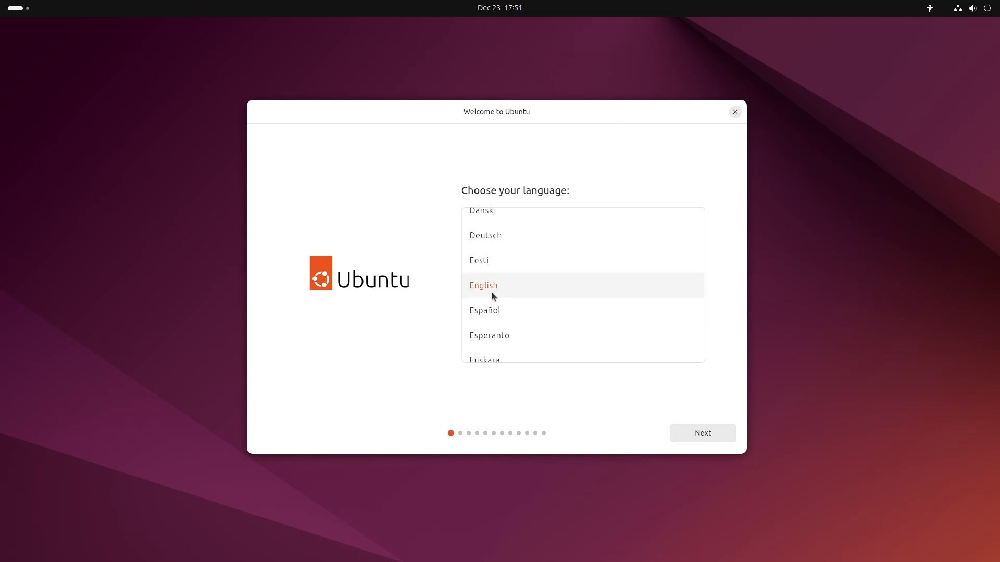
Accept English as the language and the default accessibility settings, and keep the English (US) keyboard layout and variant.
left_click(686, 432)
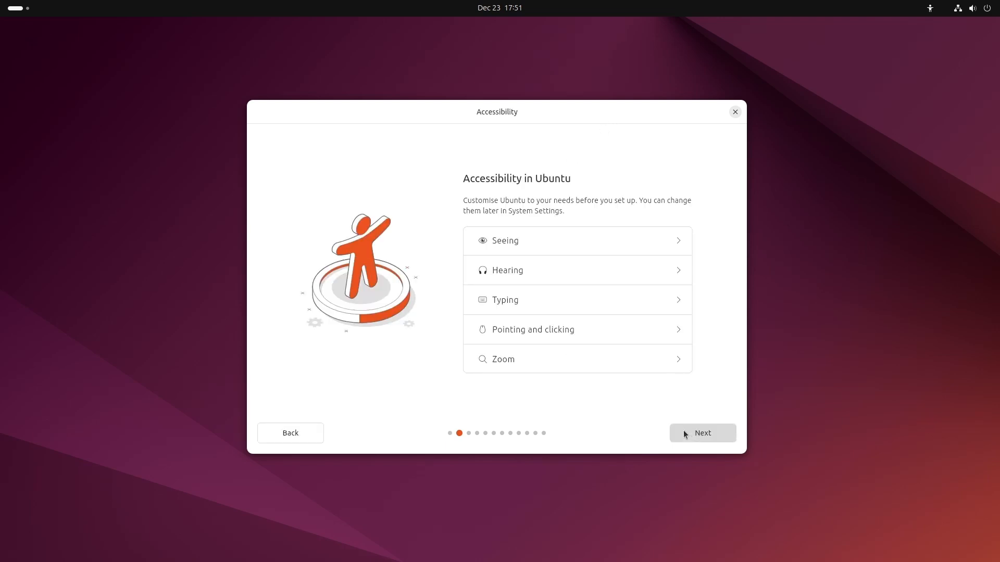
left_click(686, 431)
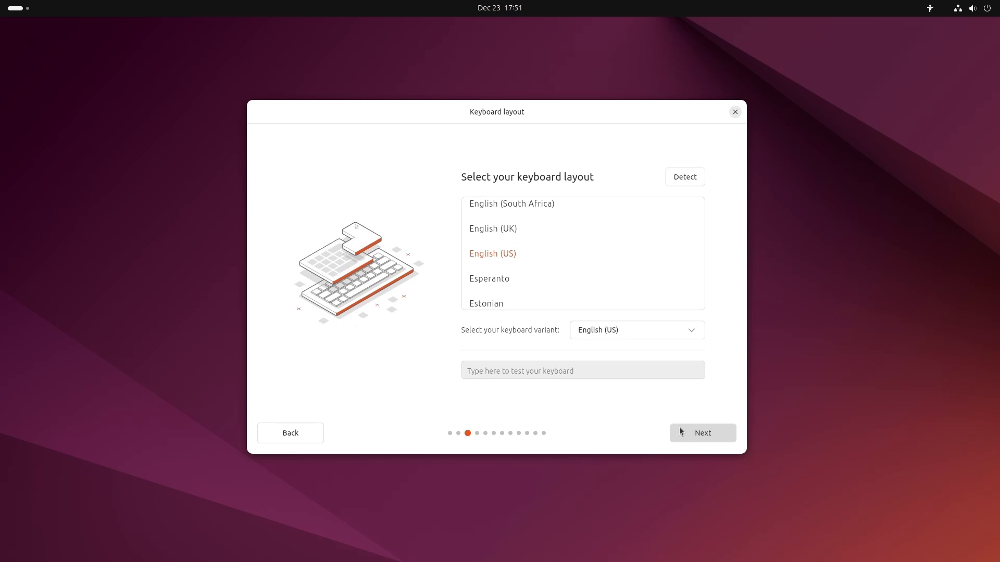
scroll(558, 271, "down", 1)
left_click(599, 334)
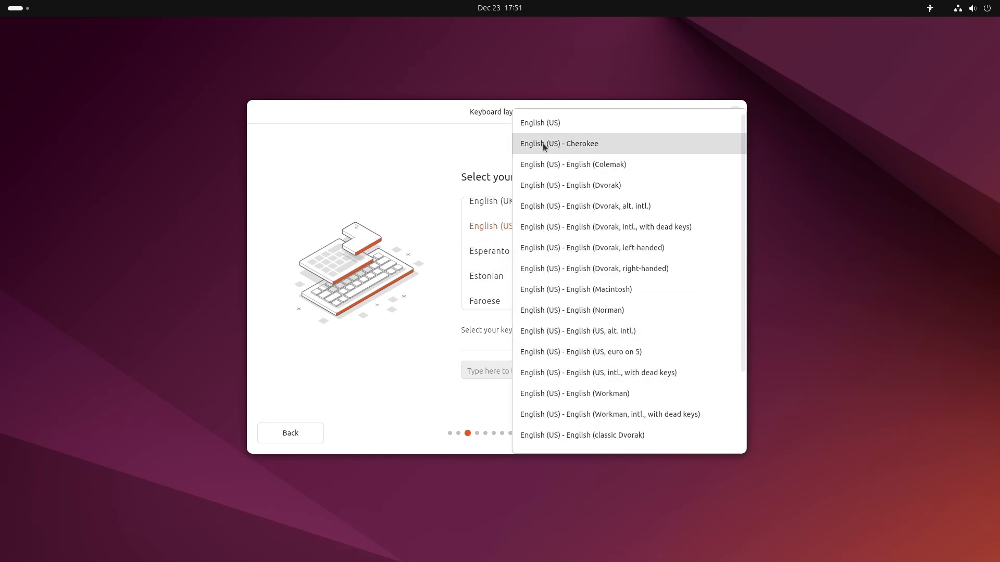
left_click(542, 124)
left_click(702, 434)
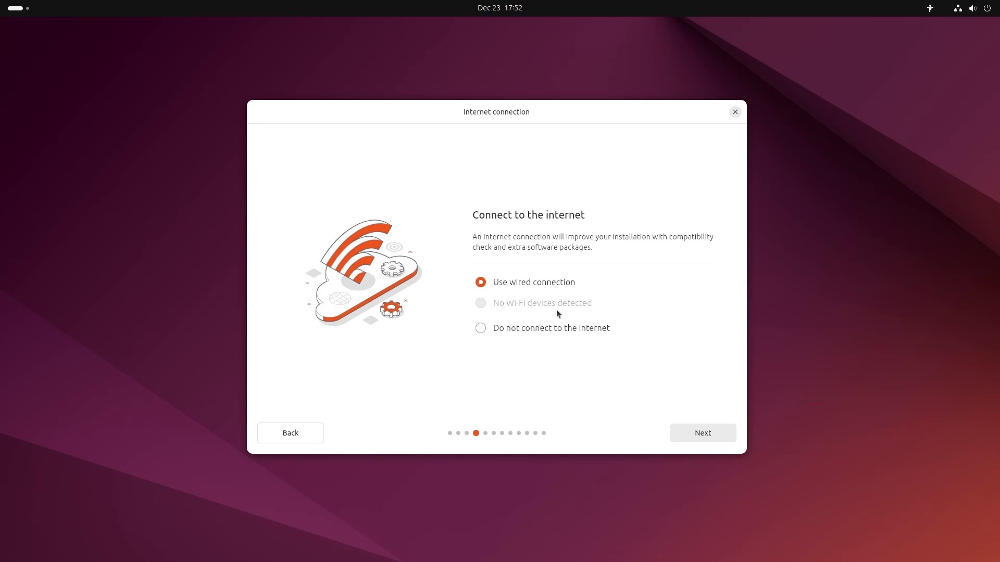
Continue the setup with the wired connection, Install Ubuntu, Interactive installation, and the Default selection of apps.
left_click(692, 434)
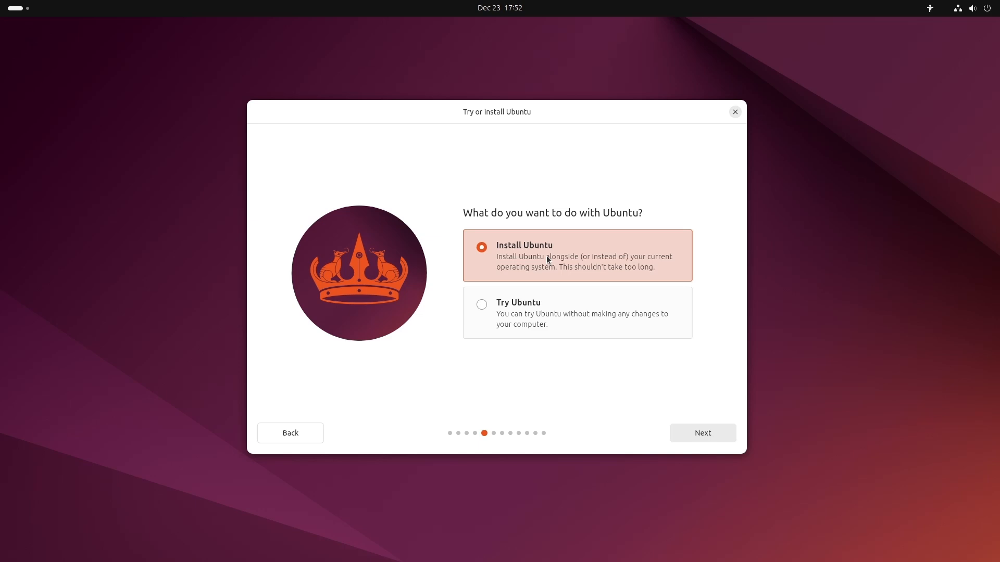
left_click(698, 433)
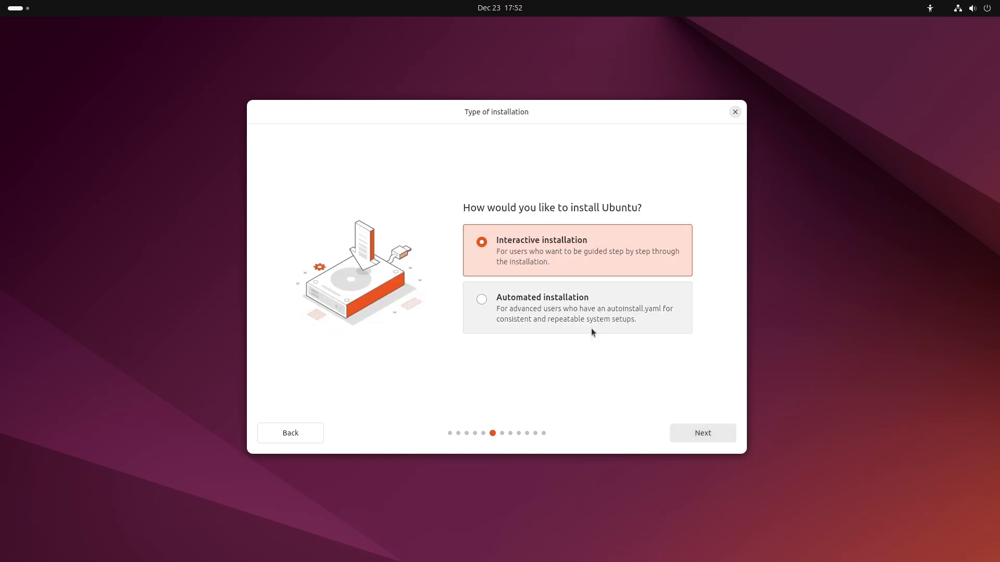
left_click(689, 433)
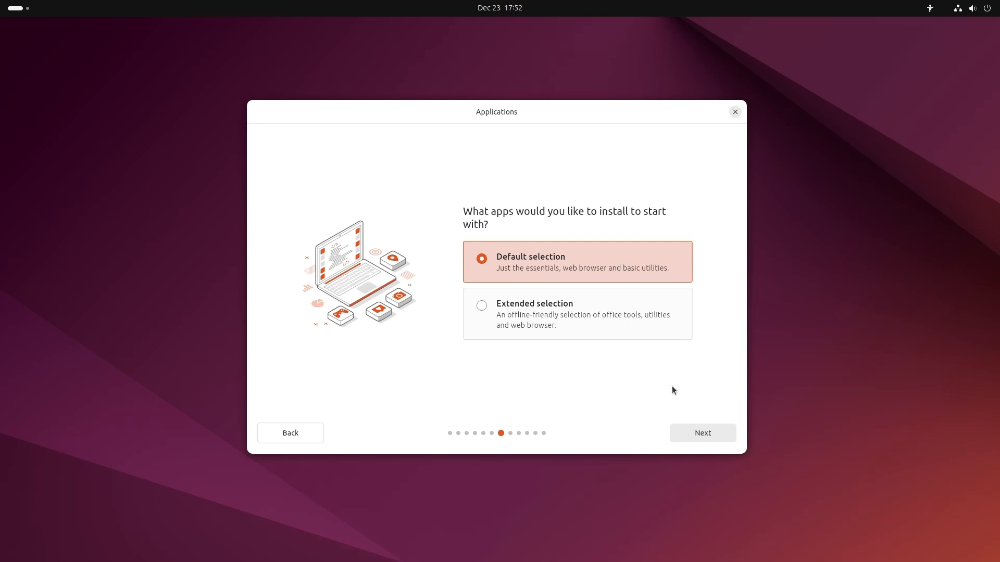
left_click(701, 435)
Enable third-party software for graphics and Wi-Fi hardware and support for additional media formats, and continue to disk setup.
left_click(482, 278)
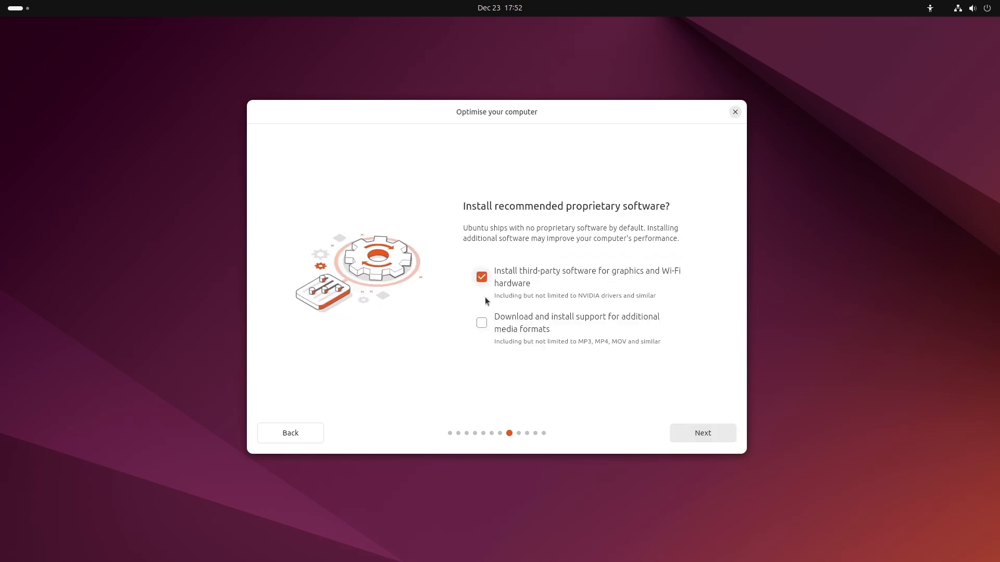
left_click(482, 322)
left_click(697, 432)
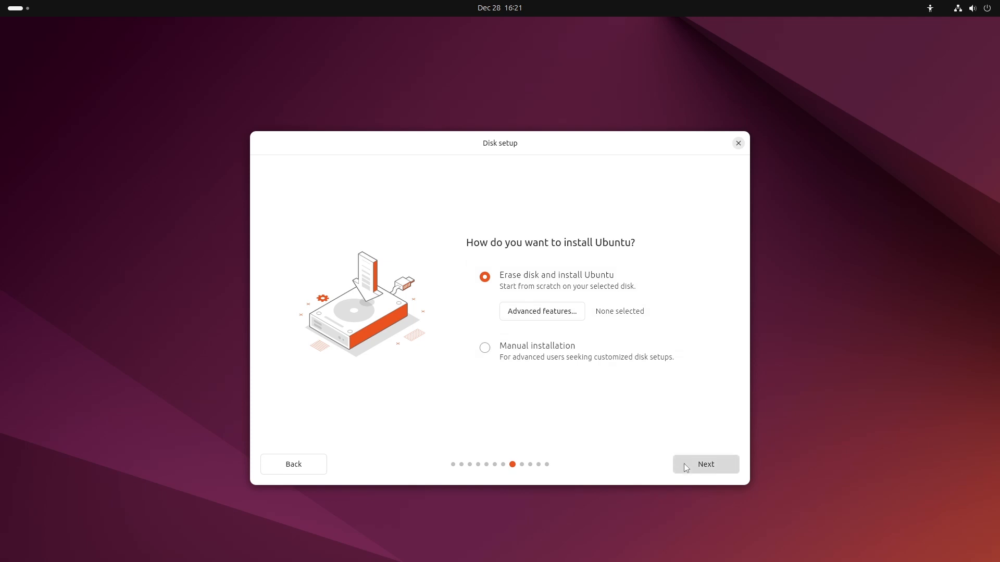
Proceed with Erase disk and install Ubuntu, and choose the sda - 53.69 GB VBOX HARDDISK drive as the target.
left_click(685, 464)
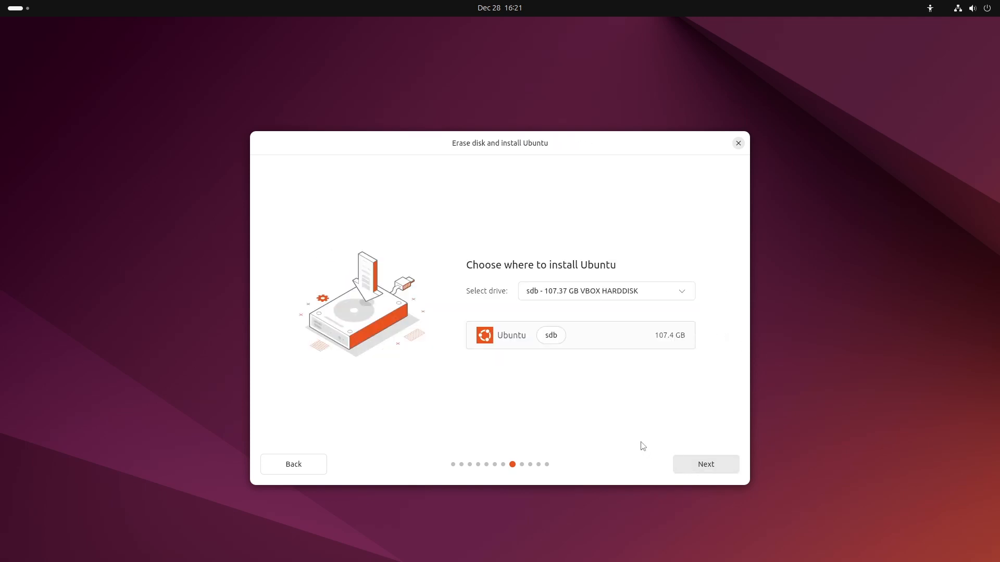
left_click(613, 298)
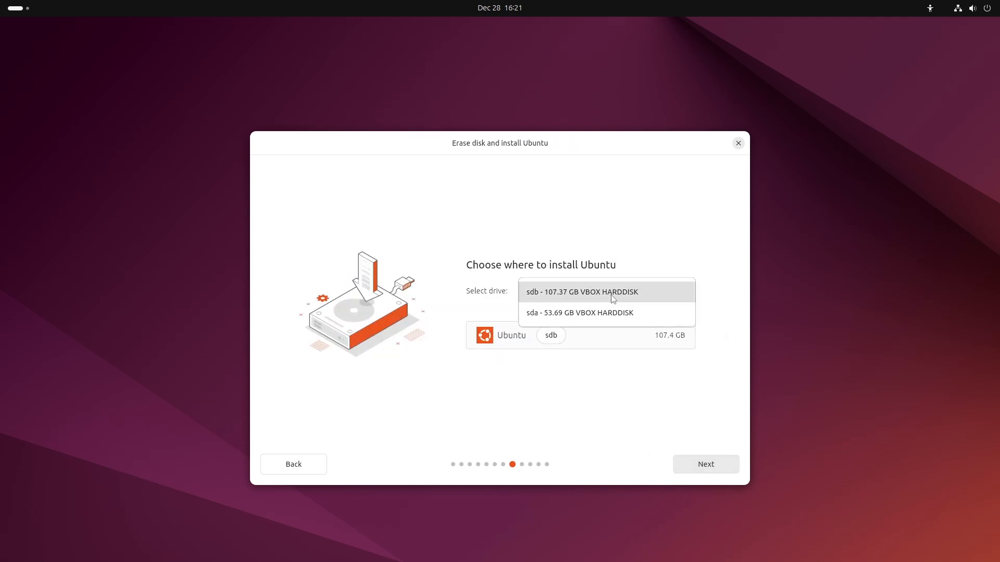
left_click(560, 318)
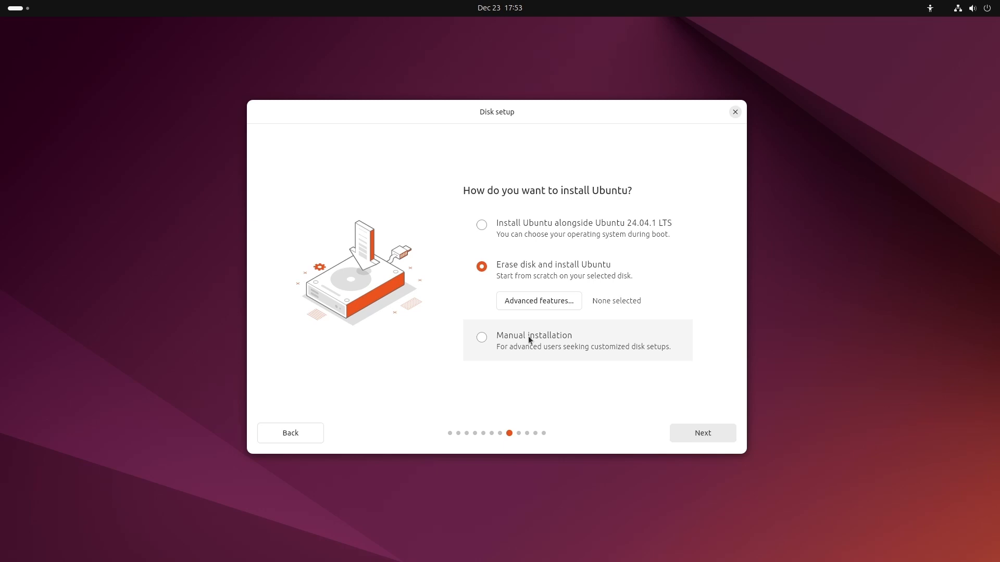
Choose Manual installation for the disk setup and select the sda disk in the partitioning table.
left_click(529, 337)
left_click(681, 433)
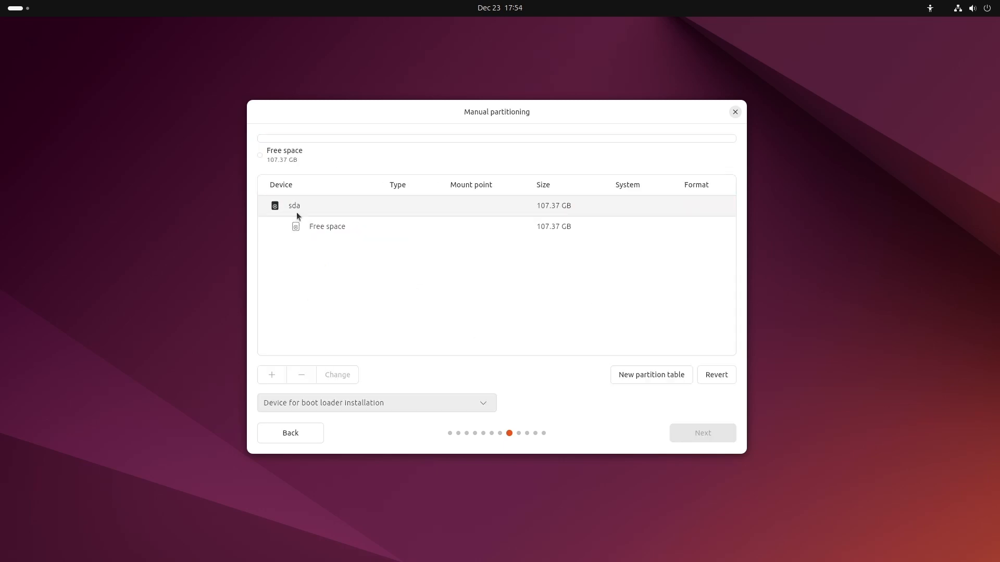
left_click(329, 208)
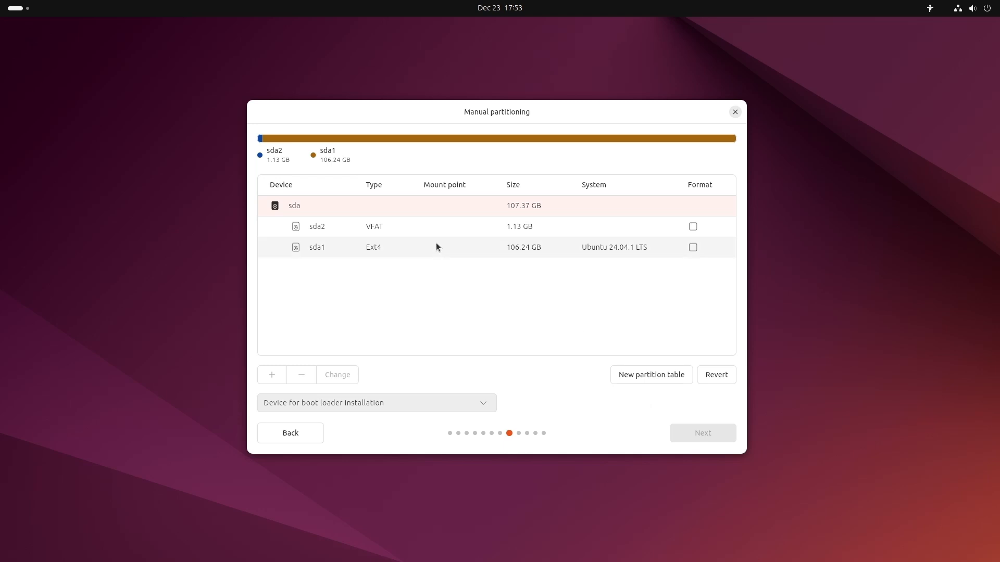
Delete the existing sda2 VFAT and sda1 Ext4 partitions from the sda disk.
left_click(431, 231)
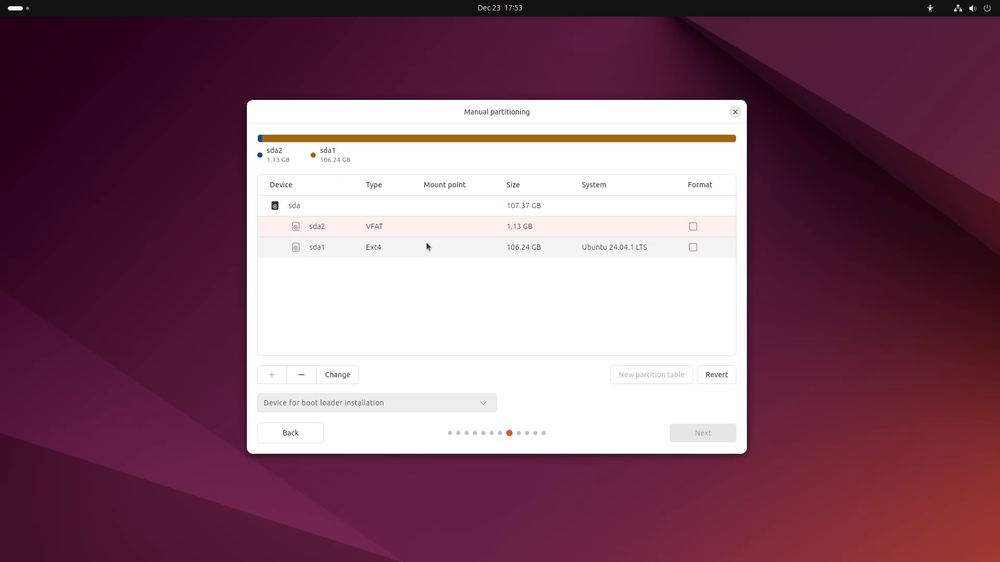
left_click(426, 244)
left_click(397, 228)
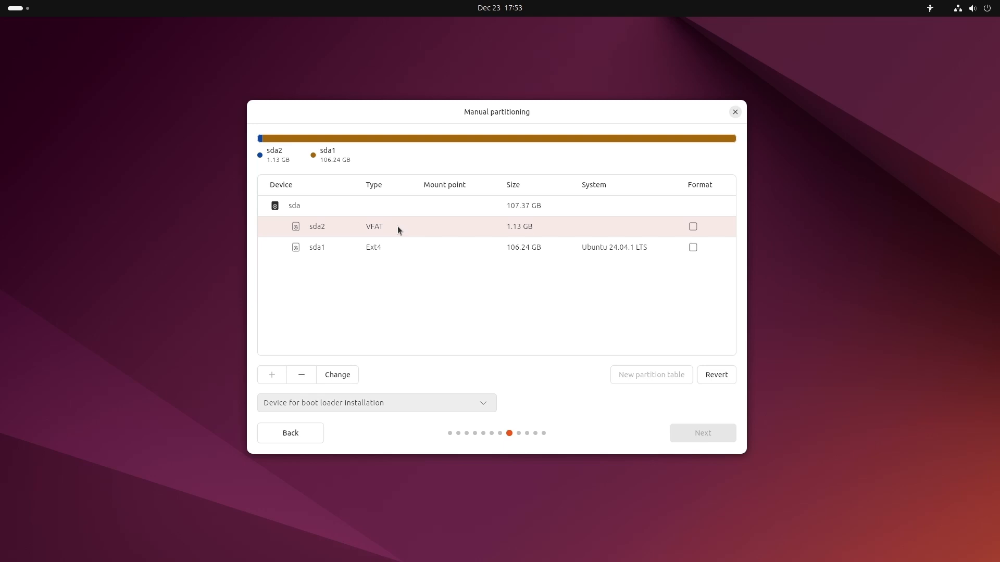
left_click(303, 377)
left_click(411, 248)
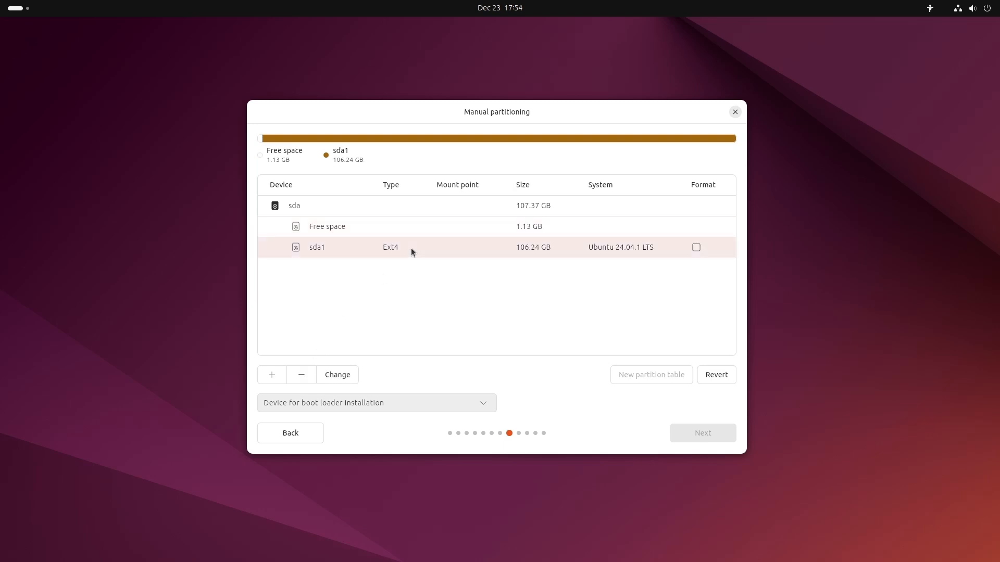
left_click(302, 376)
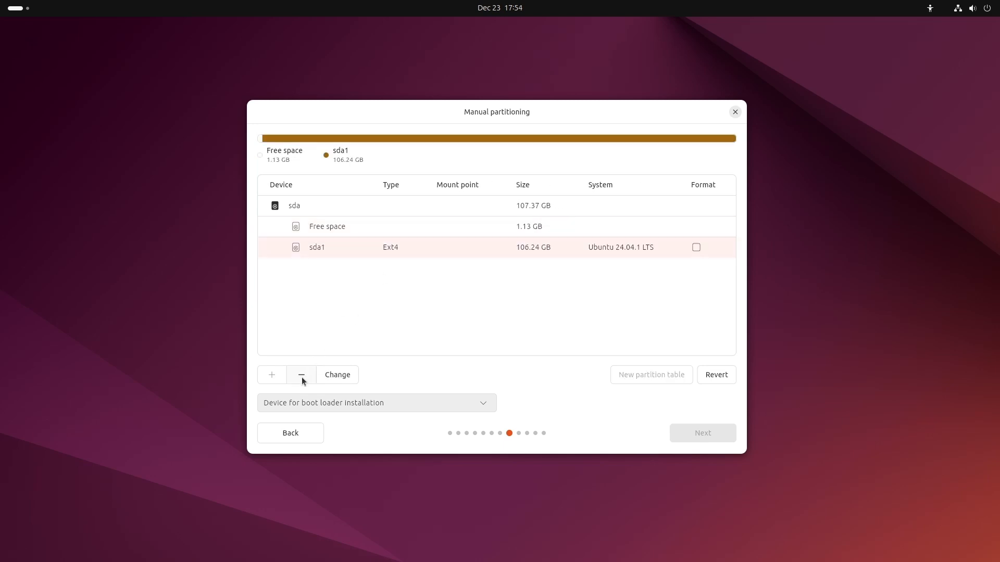